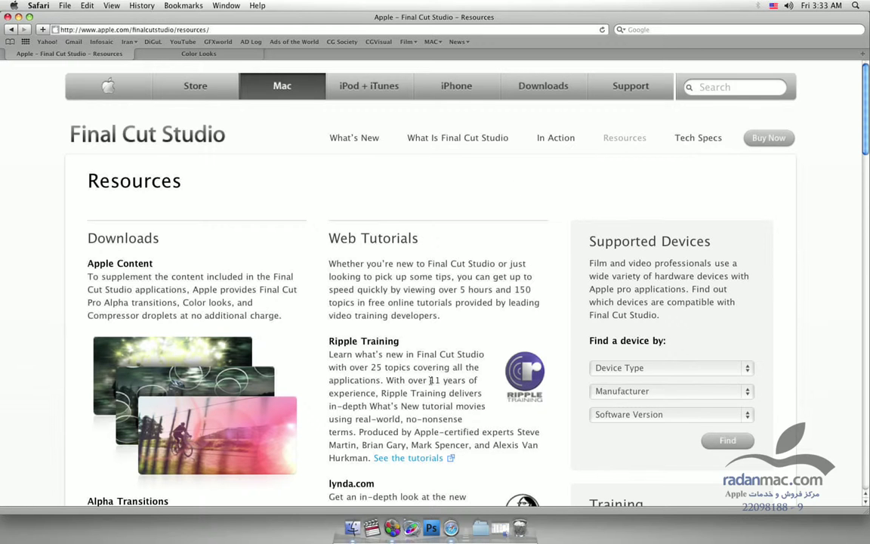
Browse the Final Cut Studio resources page and start the Color Looks download from its support page.
scroll(430, 392, "down", 2)
scroll(430, 391, "down", 6)
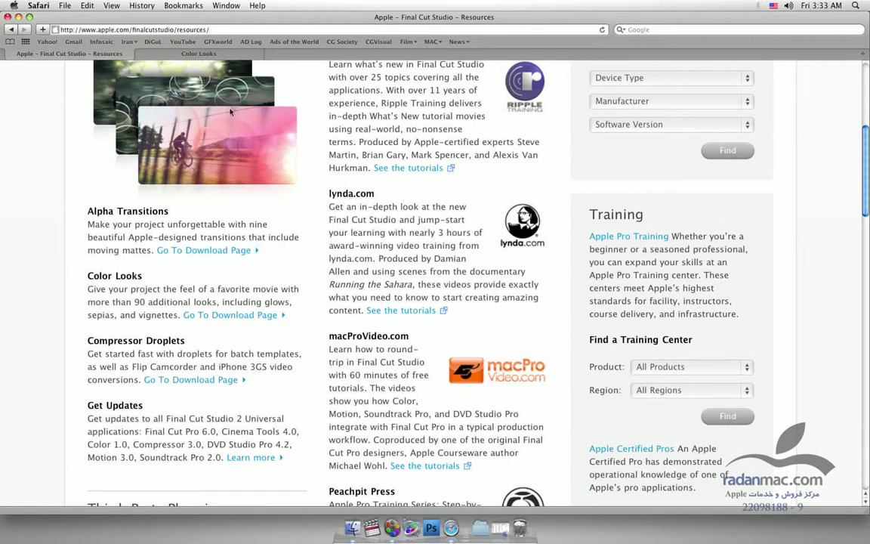
left_click(197, 53)
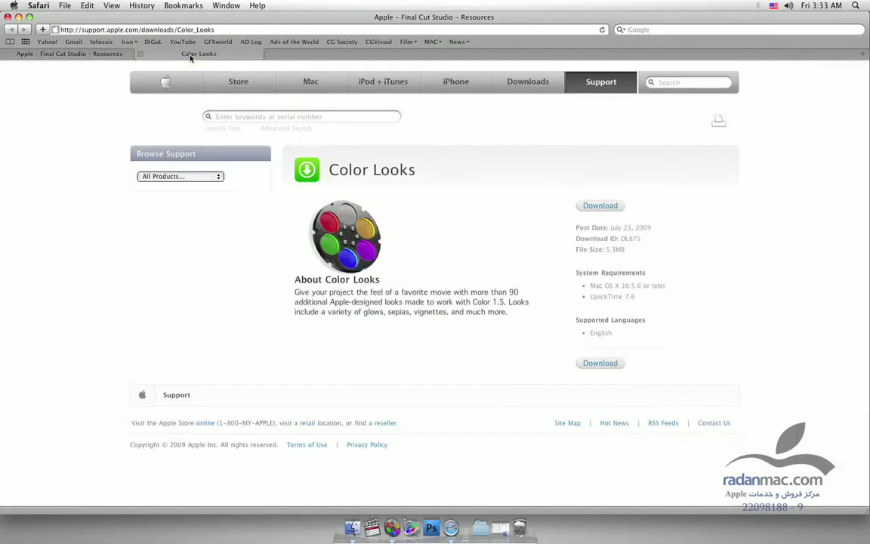
left_click(608, 207)
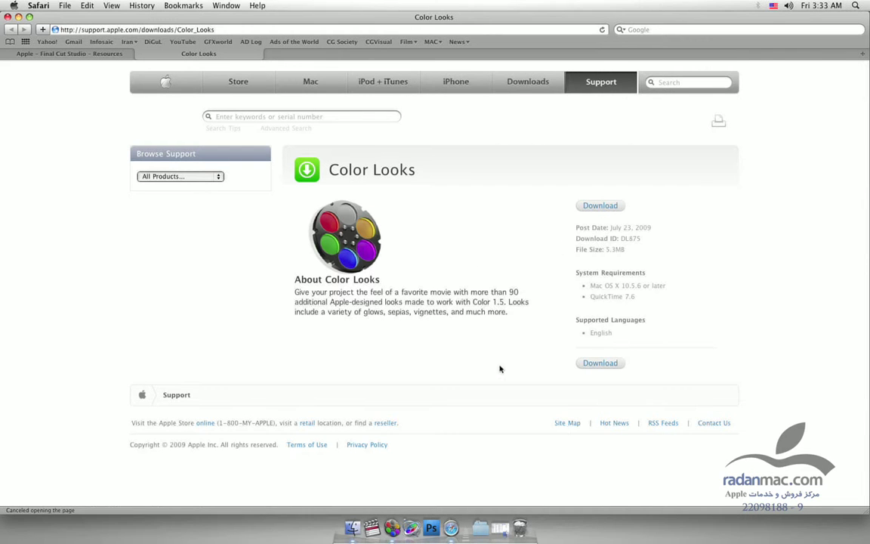
Switch to the desktop, open the ColorLooks.dmg disk image while skipping verification, and open its Color Looks folder.
left_click(629, 530, "alt")
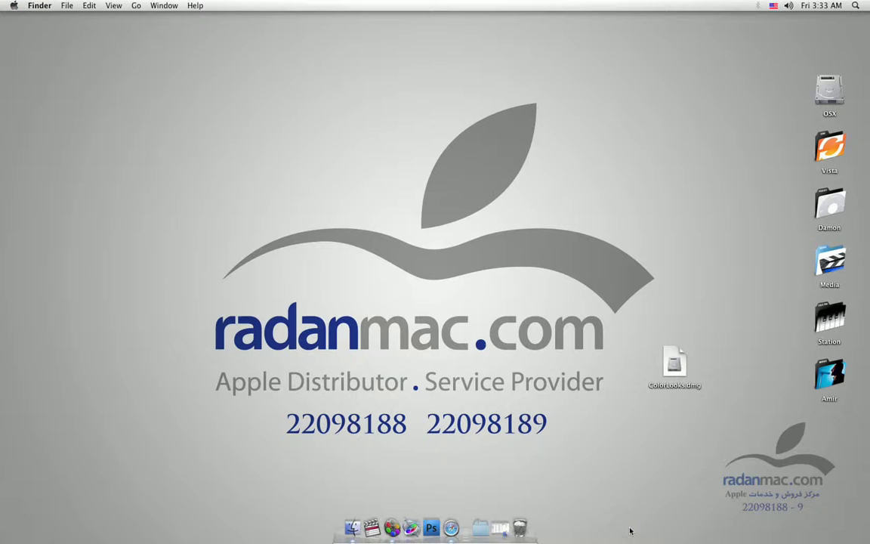
left_click_drag(674, 368, 692, 344)
double_click(691, 345)
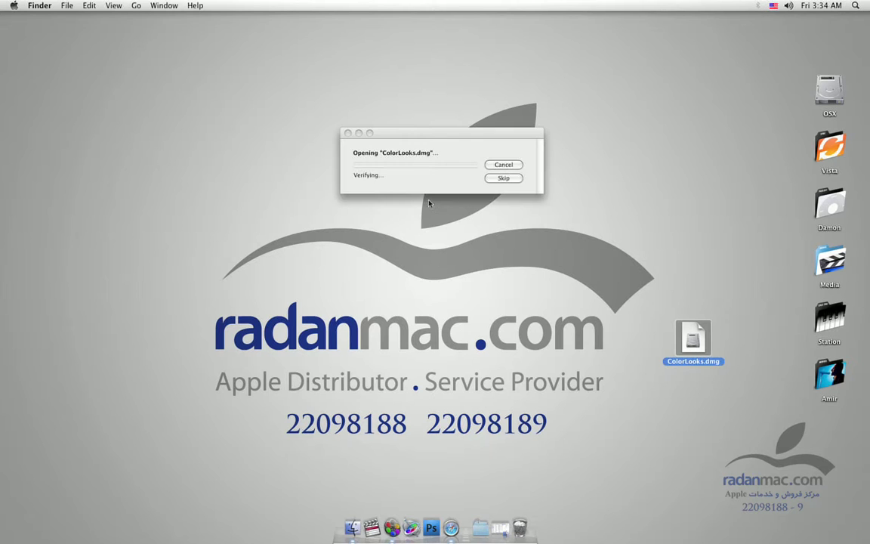
left_click(498, 180)
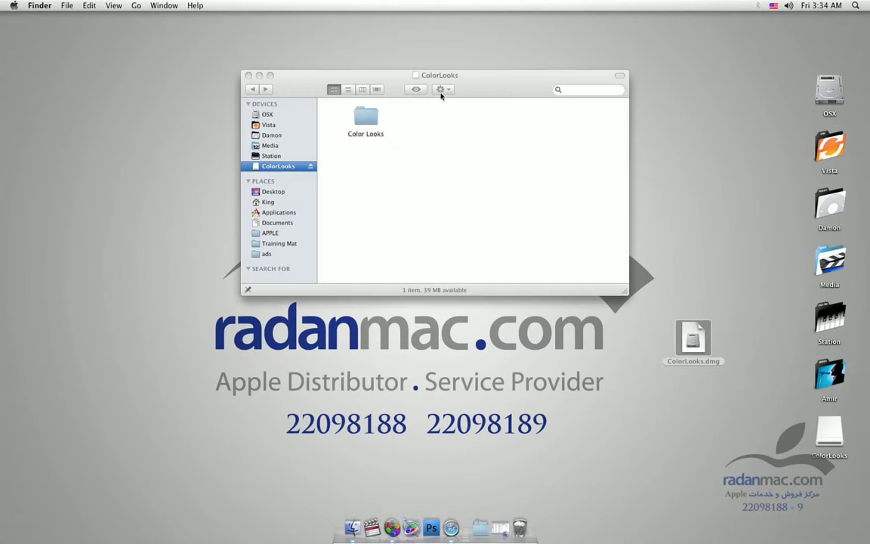
double_click(304, 148)
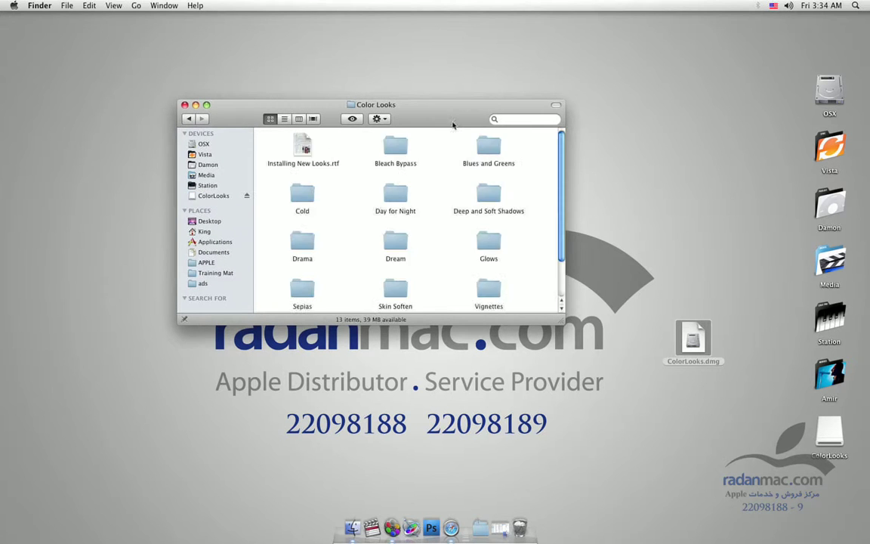
Enlarge the Color Looks window and select all look folders, leaving out Installing New Looks.rtf.
left_click_drag(479, 287, 610, 370)
left_click(222, 123)
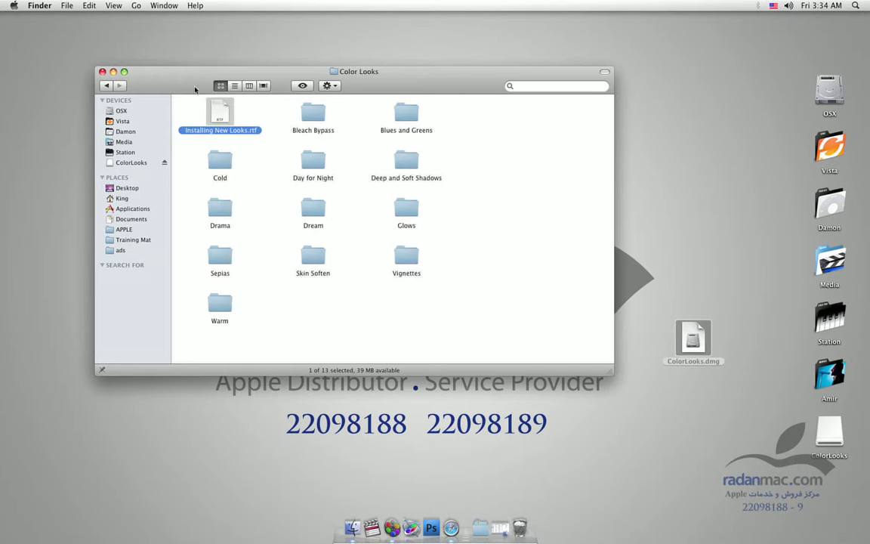
left_click_drag(502, 141, 299, 307)
left_click_drag(262, 355, 219, 171)
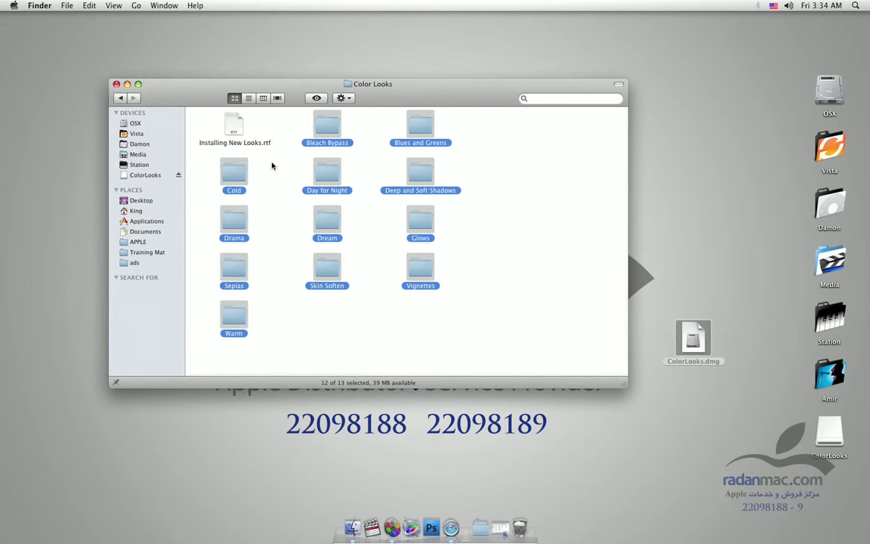
Go to the Library/Application Support/Color/Effects folder inside the home folder.
left_click(136, 211)
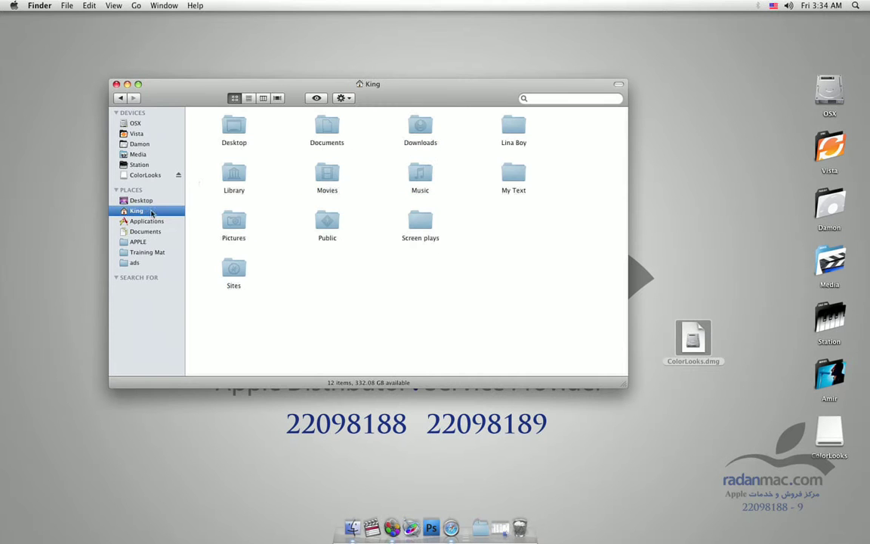
double_click(233, 174)
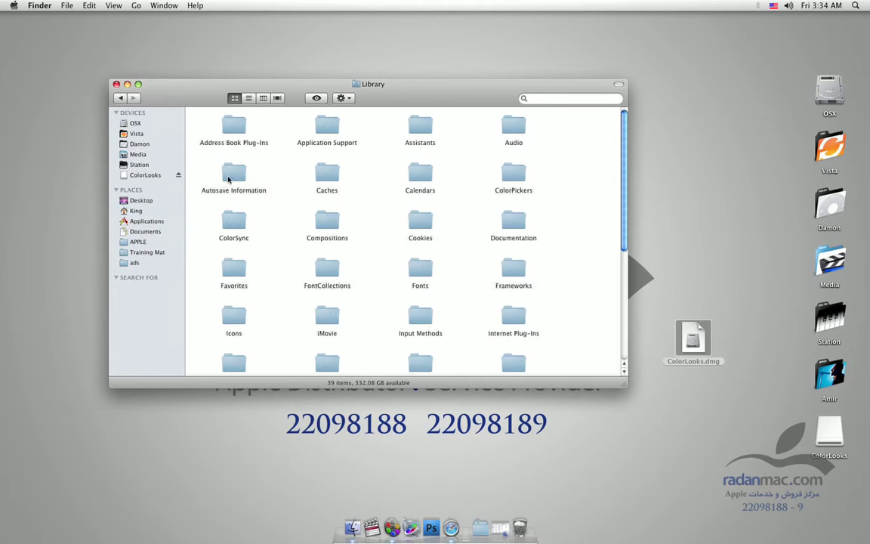
double_click(337, 128)
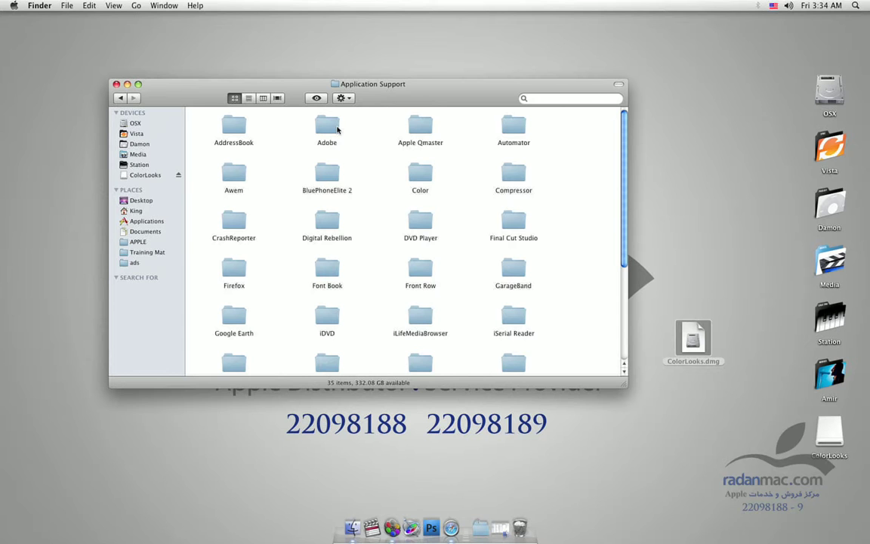
left_click(408, 167)
double_click(408, 167)
left_click(328, 130)
double_click(329, 130)
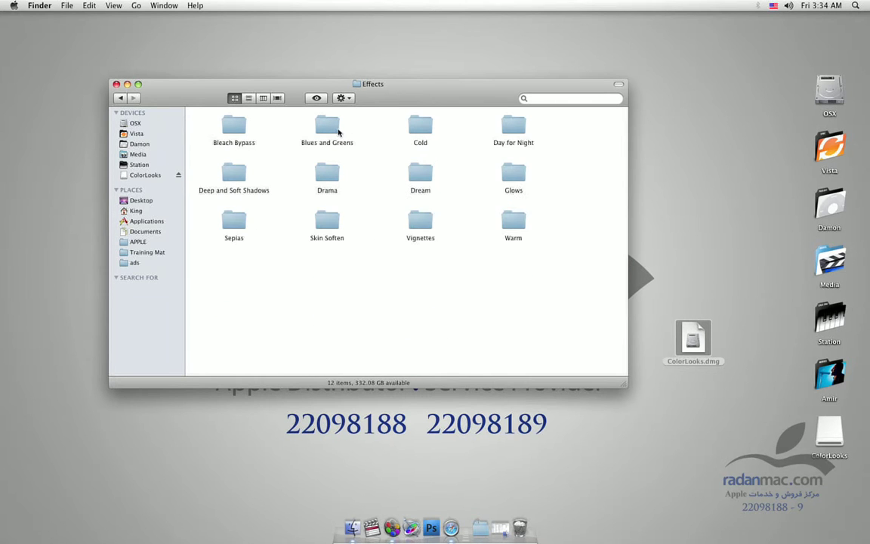
Open the disk image's Color Looks folder in a second window and arrange it beside the Effects folder window.
left_click_drag(421, 99, 289, 189)
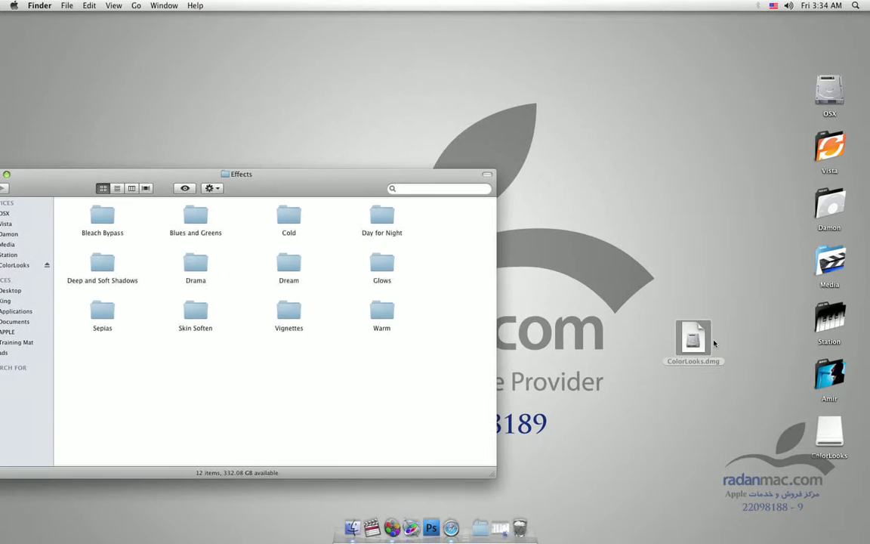
double_click(694, 338)
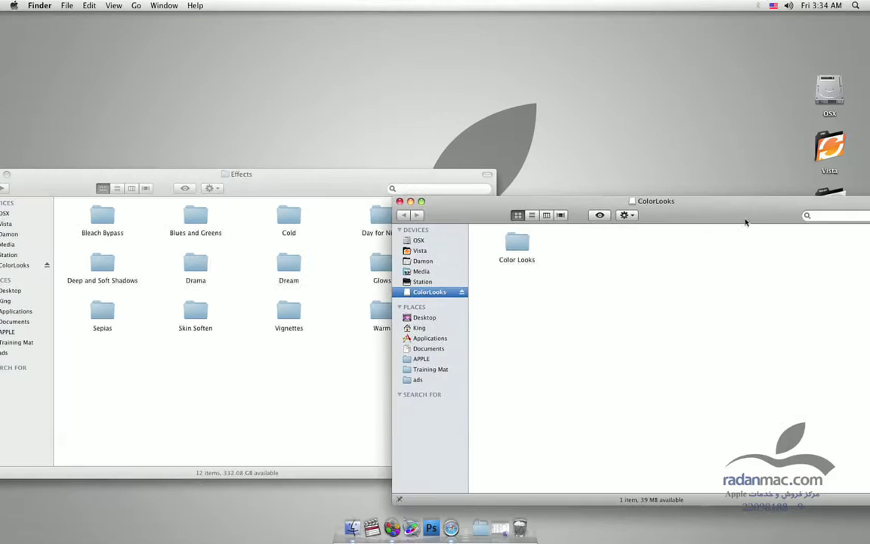
double_click(526, 253)
left_click_drag(324, 171, 381, 118)
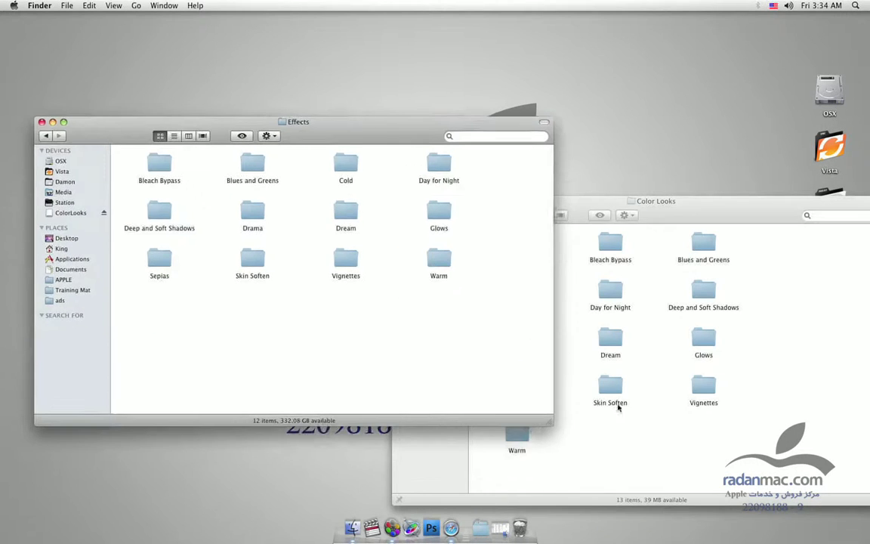
left_click(562, 293)
left_click_drag(431, 196, 487, 269)
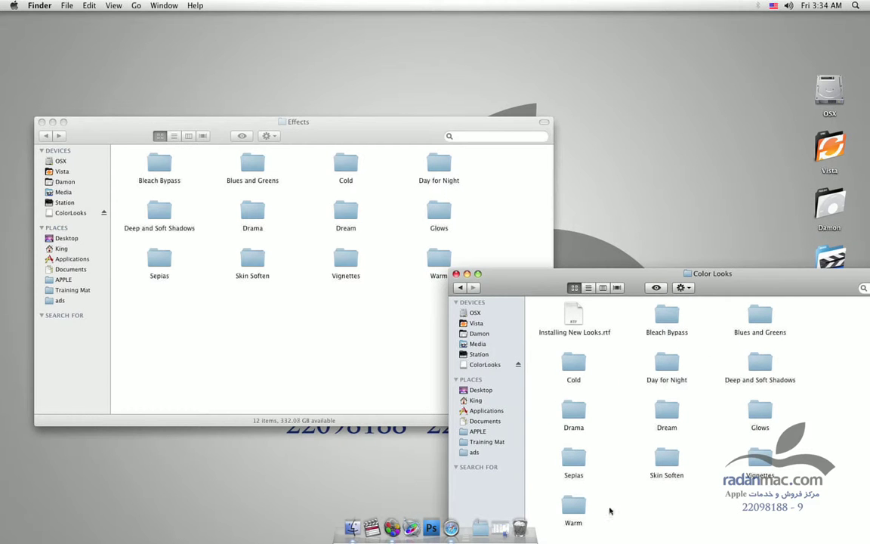
left_click(296, 354)
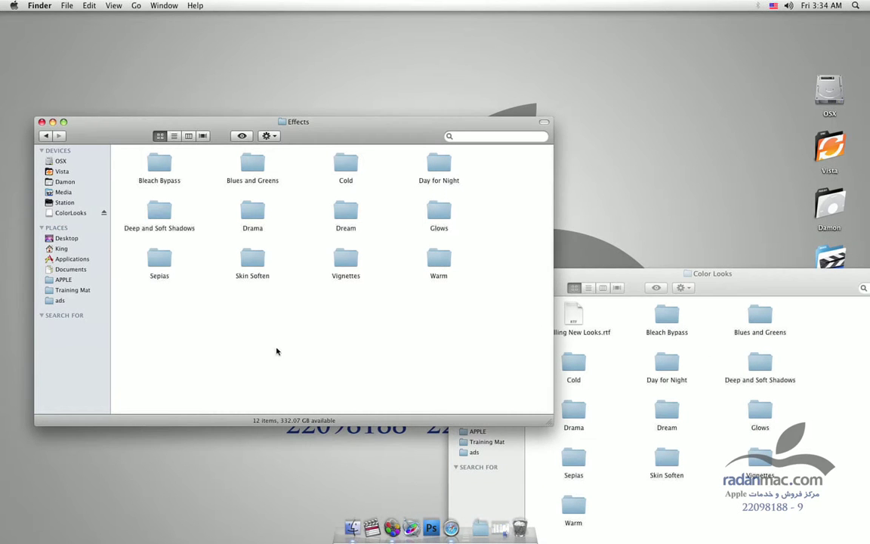
Switch to Color and show the Color FX Bin in the Color FX room.
left_click(392, 530)
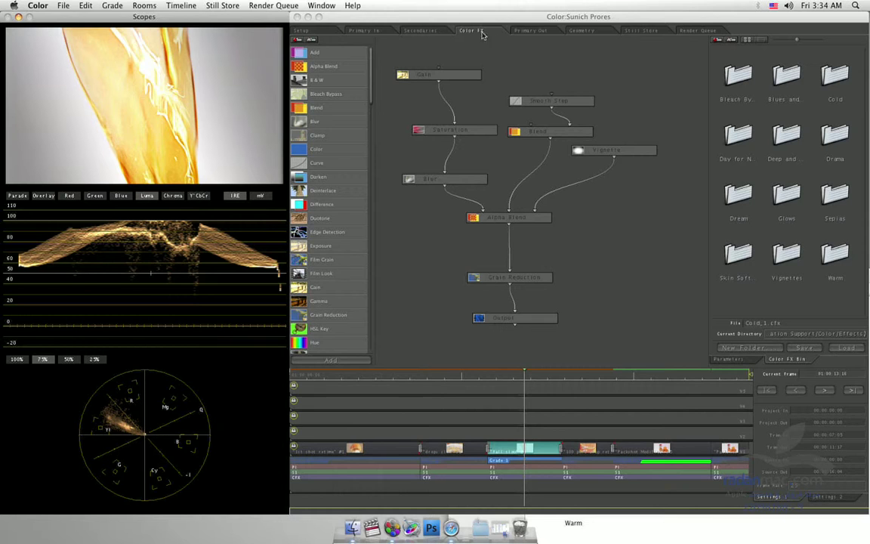
left_click(474, 27)
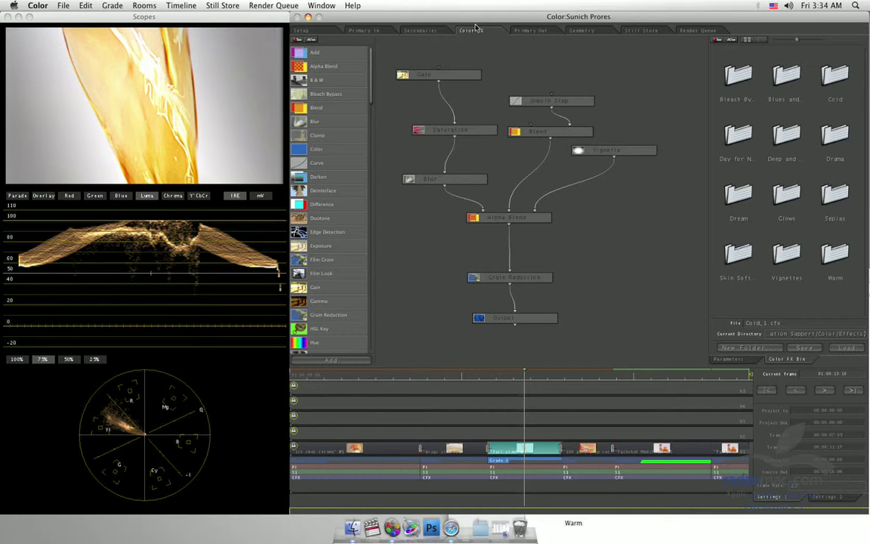
left_click(727, 361)
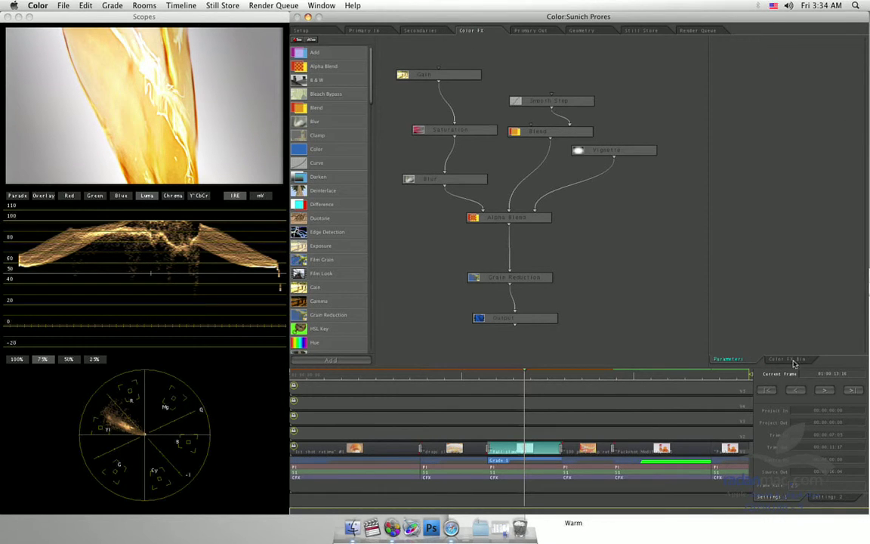
left_click(792, 362)
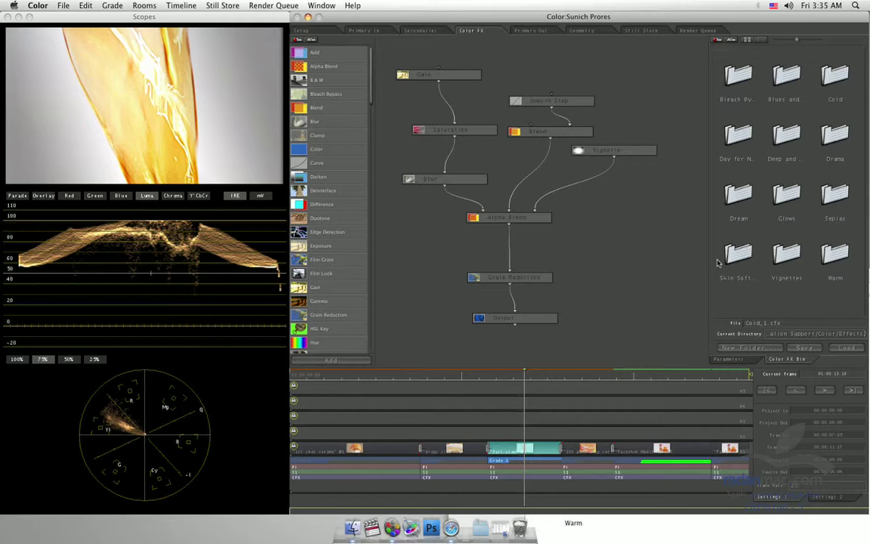
left_click(583, 132)
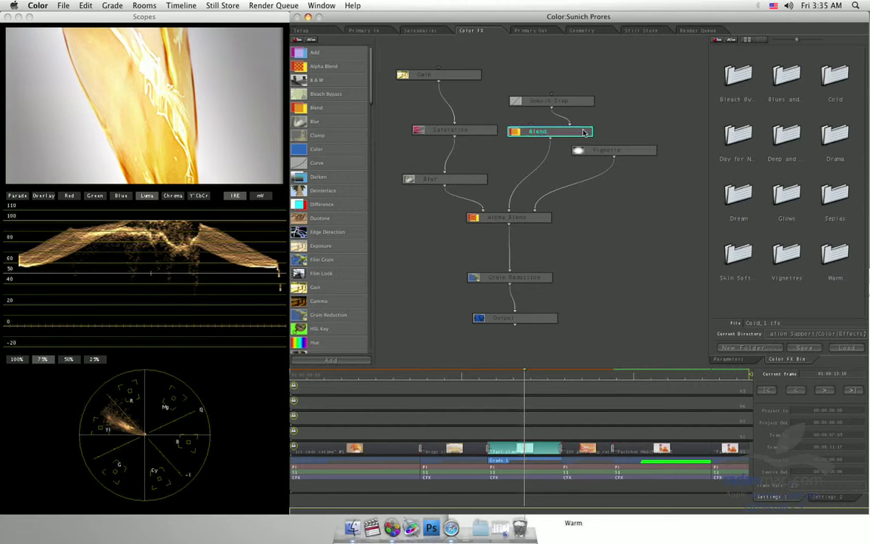
left_click(673, 111)
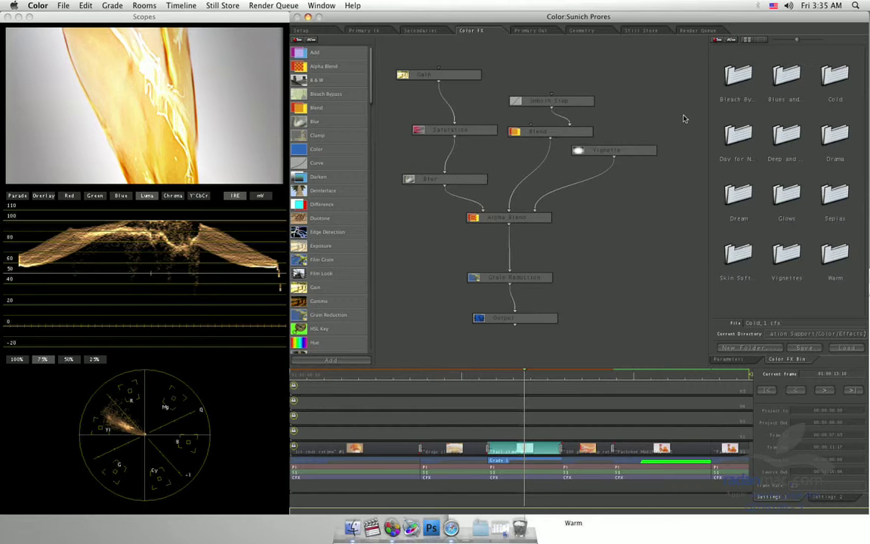
Look over the installed look folders in the Color FX Bin and open the Skin Soften folder.
left_click(828, 84)
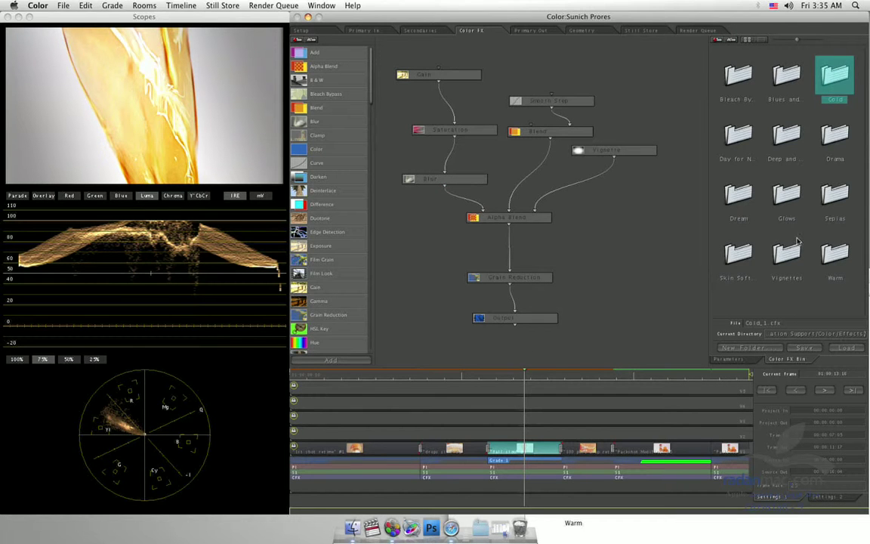
left_click(835, 261)
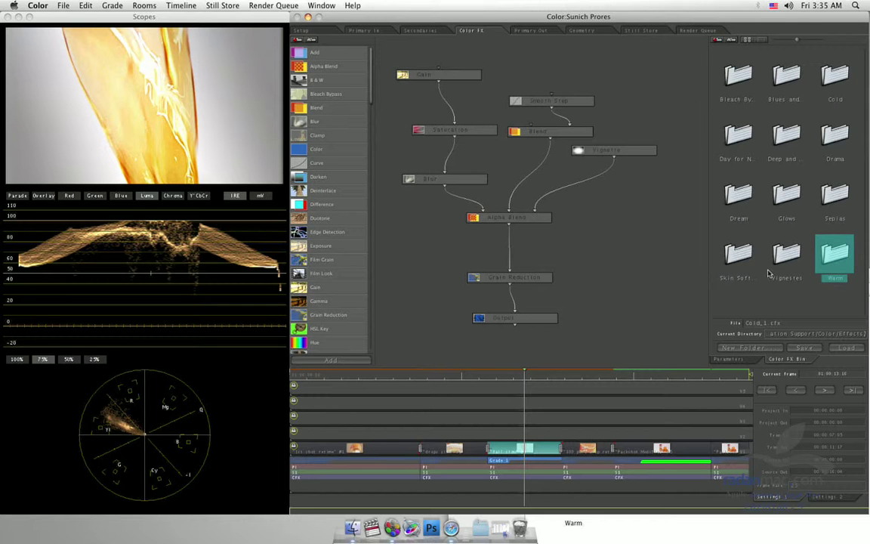
left_click(738, 262)
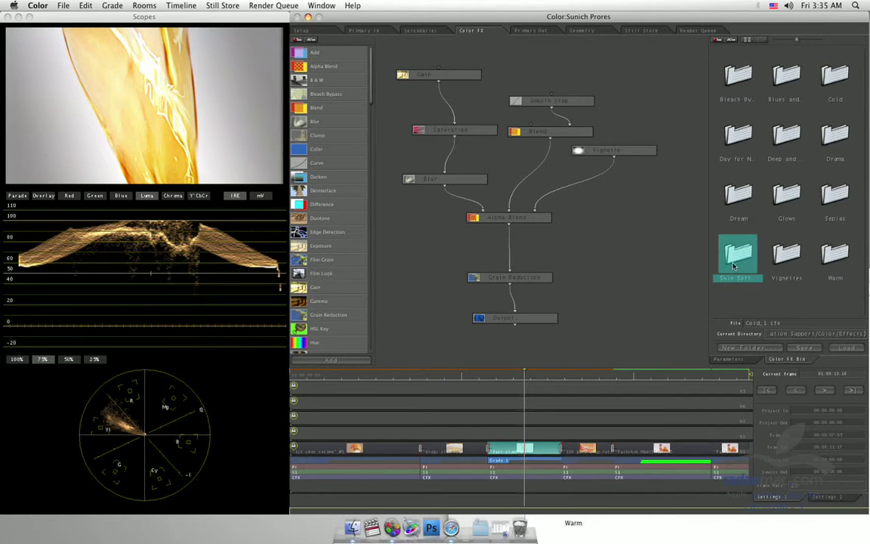
double_click(732, 265)
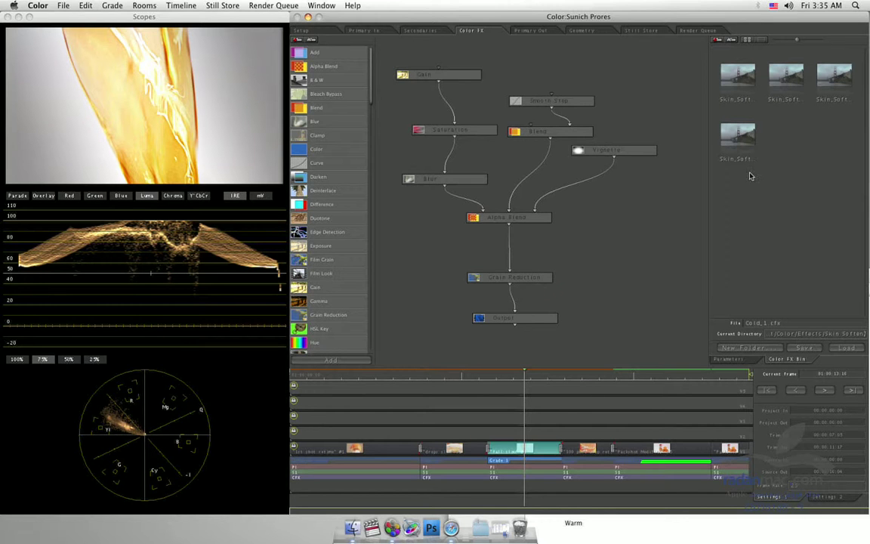
Close the current project without saving, open the Gladiators Attack project and go to its Color FX room.
key("super+n")
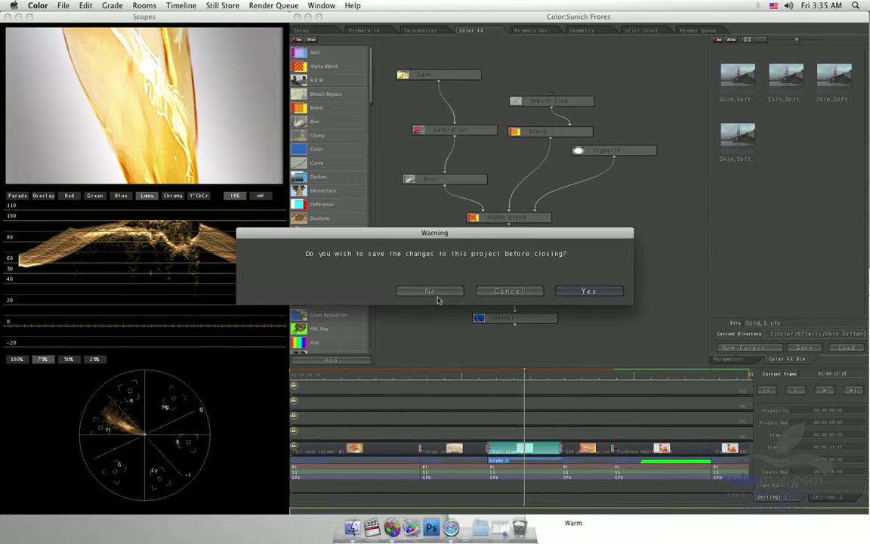
left_click(445, 292)
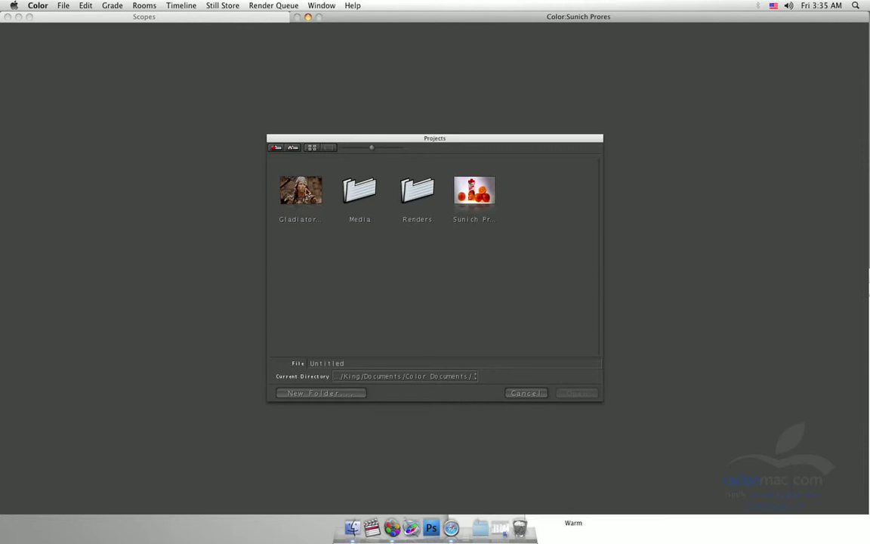
double_click(277, 173)
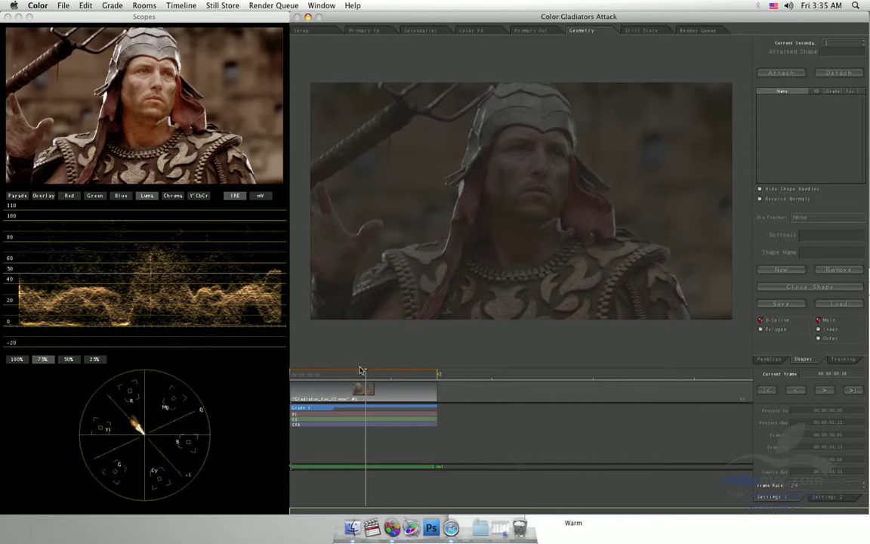
left_click(474, 30)
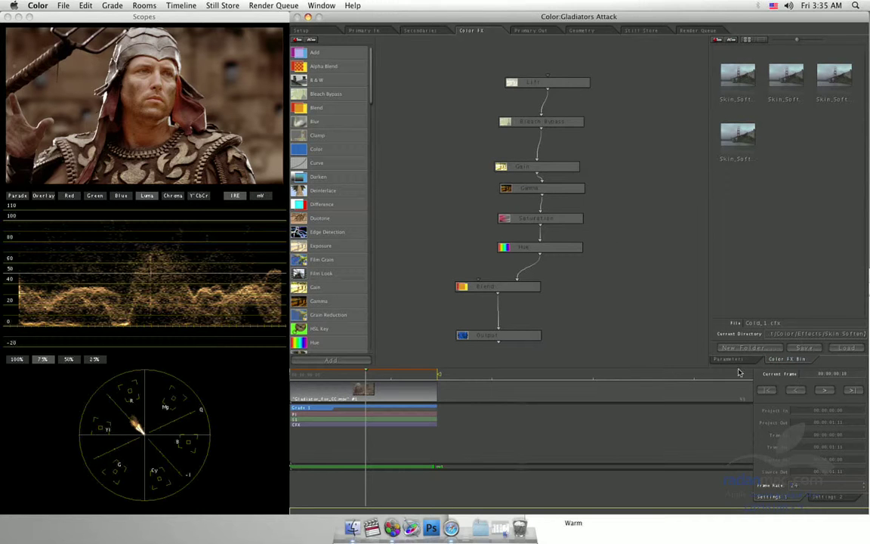
Reopen the Skin Soften folder and try its looks in turn on the Gladiator clip.
left_click(719, 40)
double_click(745, 268)
double_click(732, 104)
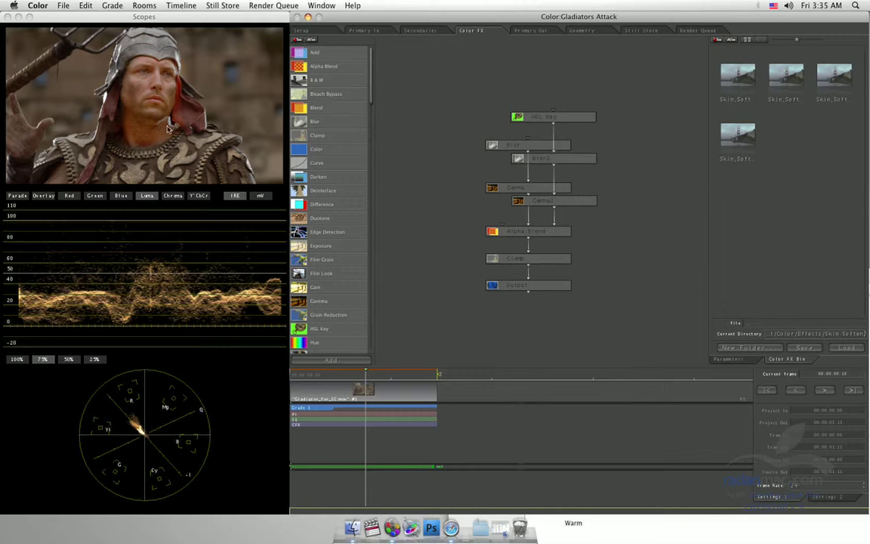
double_click(785, 75)
left_click(835, 89)
double_click(738, 134)
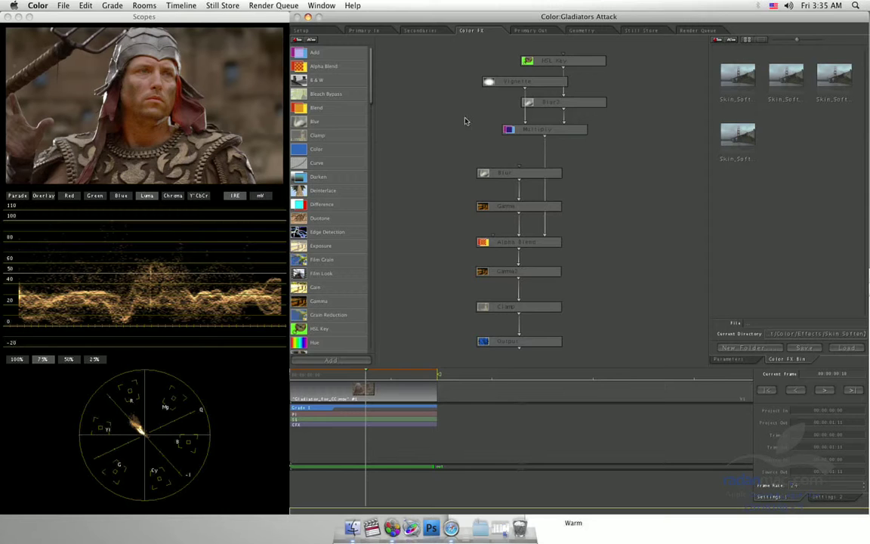
Apply the first Skin Soften look and spread its Blur, Gamma, HSL Key, Blur2 and Gamma2 nodes into two separate columns.
double_click(740, 80)
left_click(496, 145)
left_click_drag(496, 145, 444, 149)
left_click_drag(540, 117, 580, 117)
left_click_drag(540, 158, 580, 161)
left_click_drag(555, 200, 597, 202)
left_click_drag(542, 191, 490, 197)
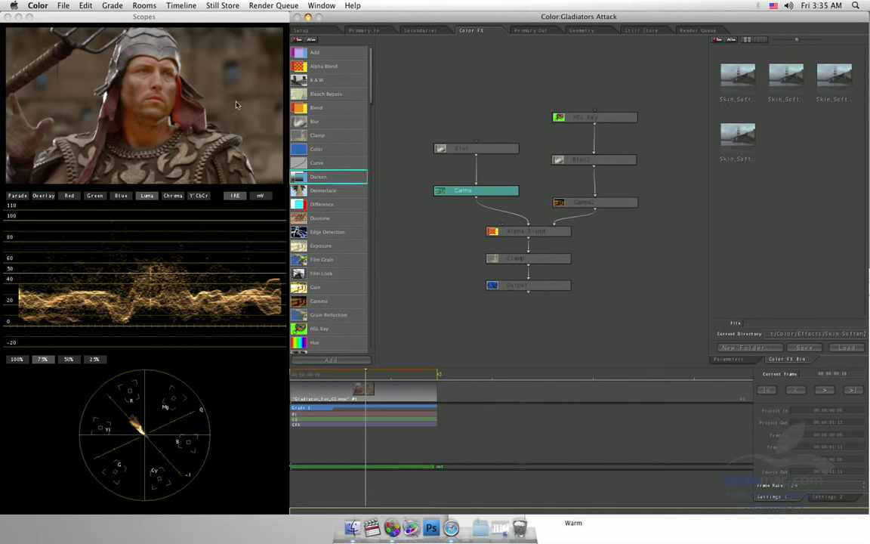
Toggle grading off and on repeatedly to compare the Skin Soften look with the ungraded Gladiator clip.
left_click(194, 22)
key("ctrl+g")
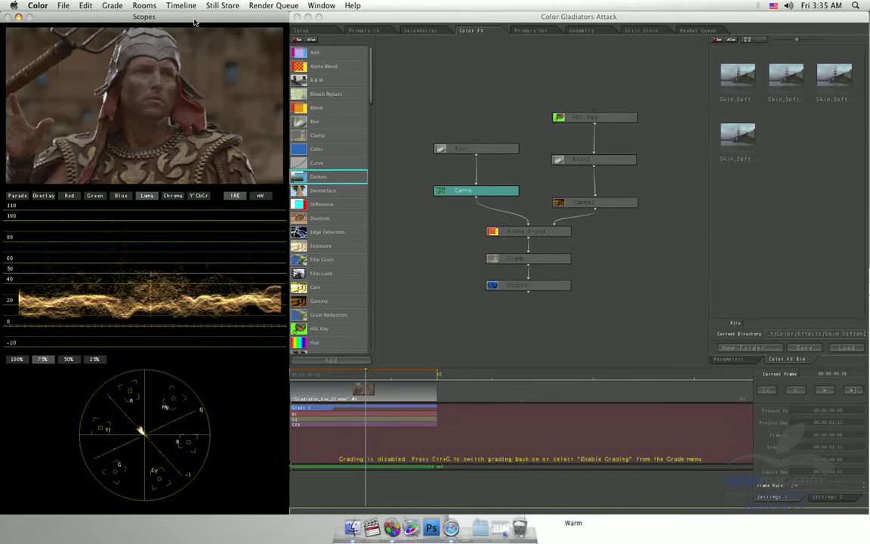
key("ctrl+g")
key("ctrl+g")
key("ctrl+g")
key("ctrl+g")
key("ctrl+g")
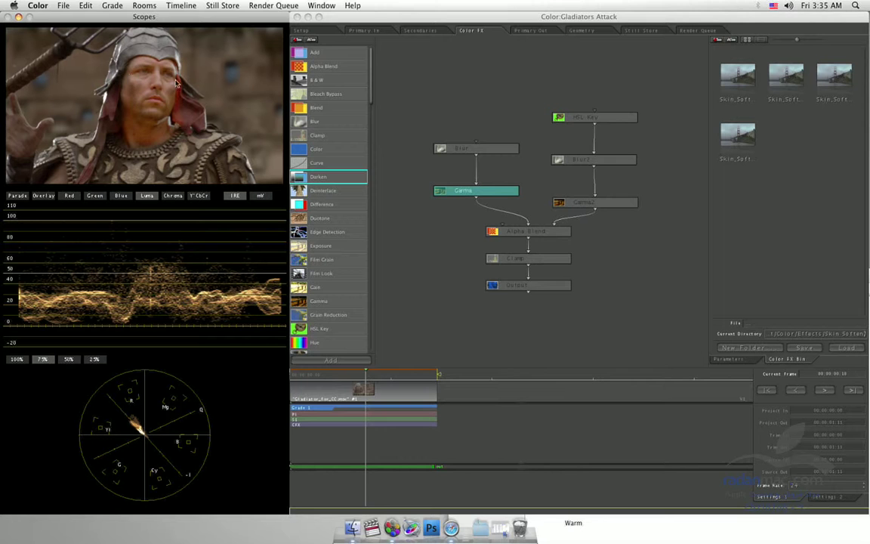
key("ctrl+g")
key("ctrl+g")
key("ctrl+g")
key("ctrl+g")
key("ctrl+g")
key("ctrl+g")
key("ctrl+g")
key("ctrl+g")
key("ctrl+g")
key("ctrl+g")
Return to the look folders, open the Glows folder and try several of its Highlight Glow looks on the clip.
left_click(716, 40)
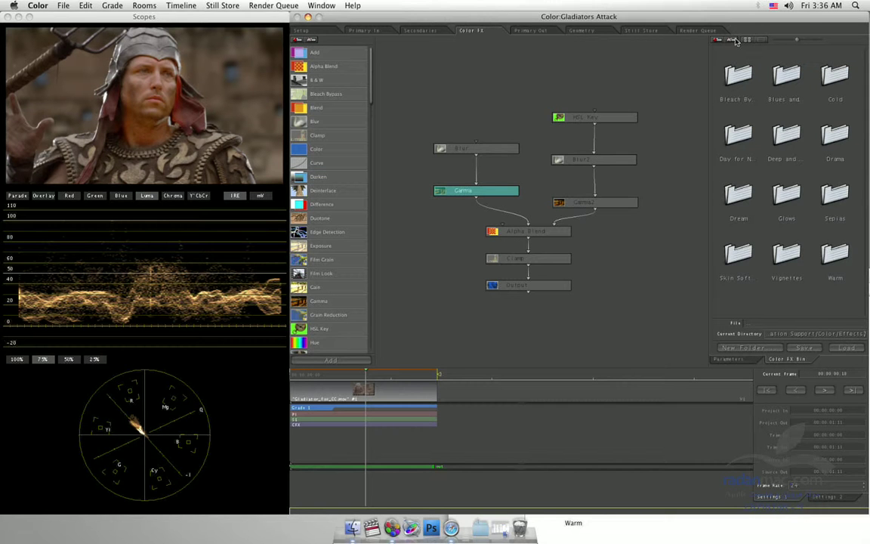
double_click(786, 195)
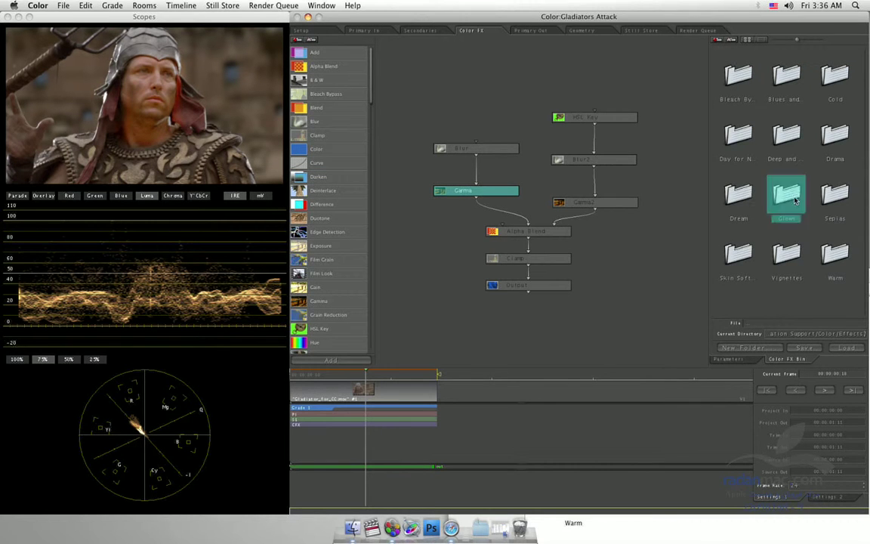
double_click(795, 79)
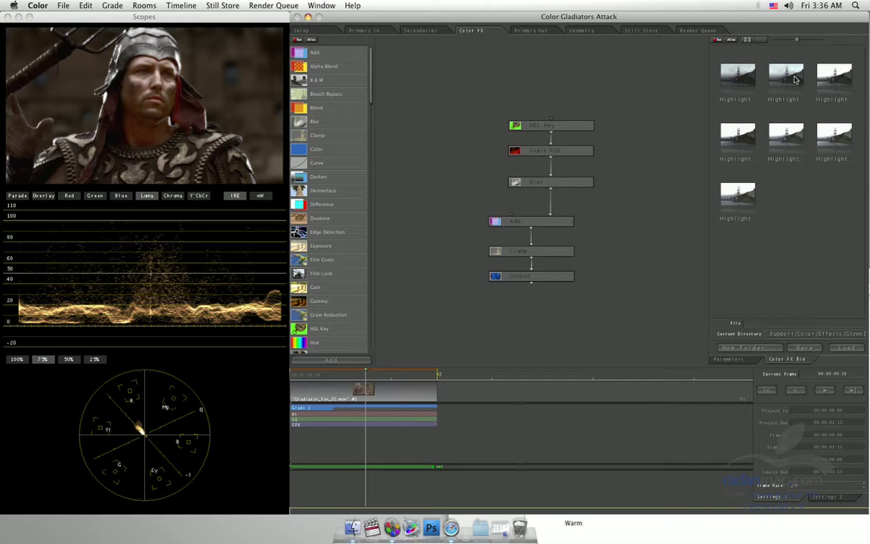
double_click(833, 89)
double_click(737, 136)
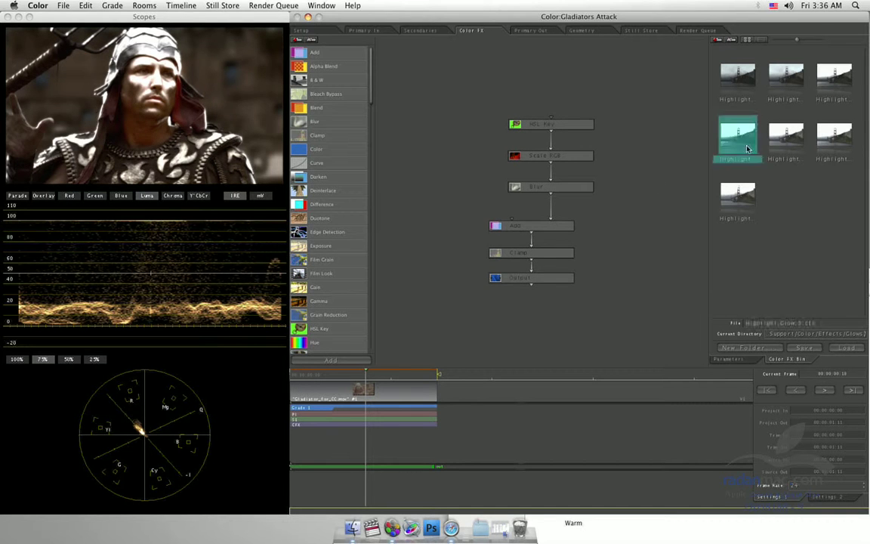
Browse the Warm folder, switch to the Cold folder and apply the Cold_1 look to the clip.
left_click(718, 40)
double_click(834, 255)
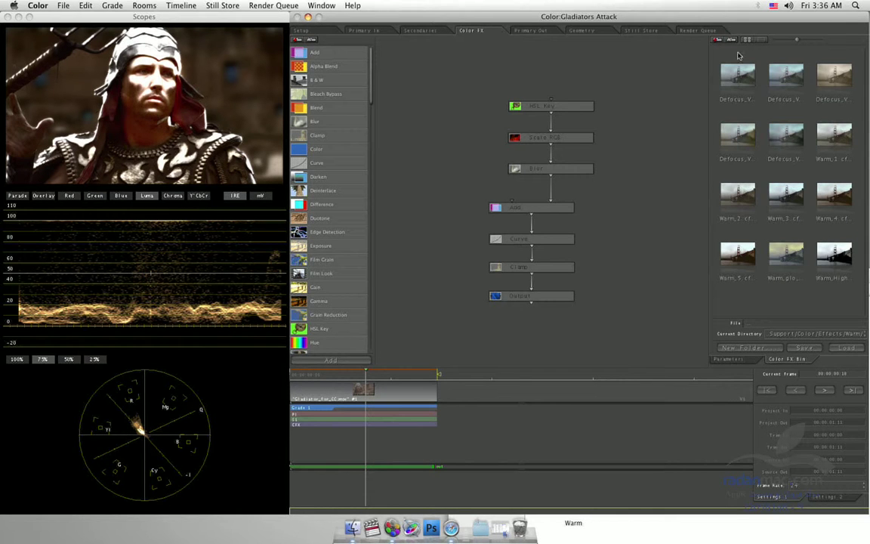
left_click(715, 40)
double_click(834, 74)
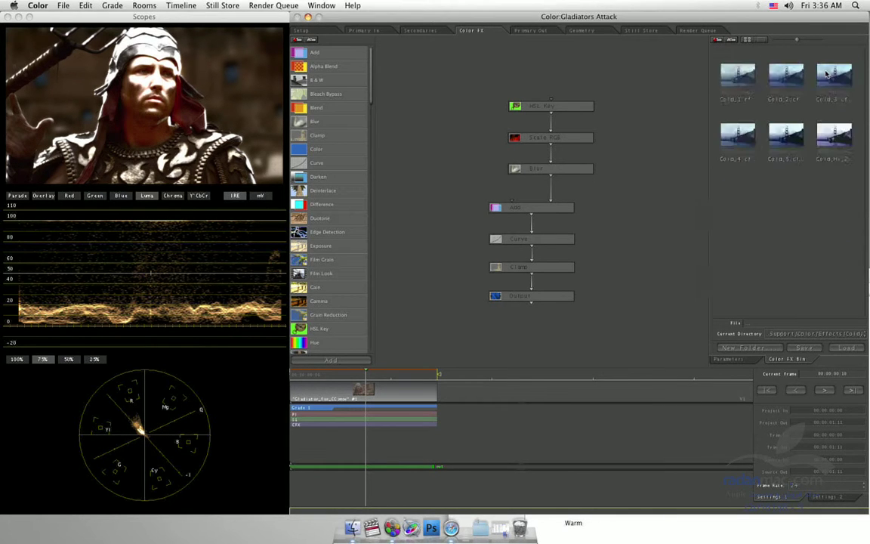
double_click(740, 75)
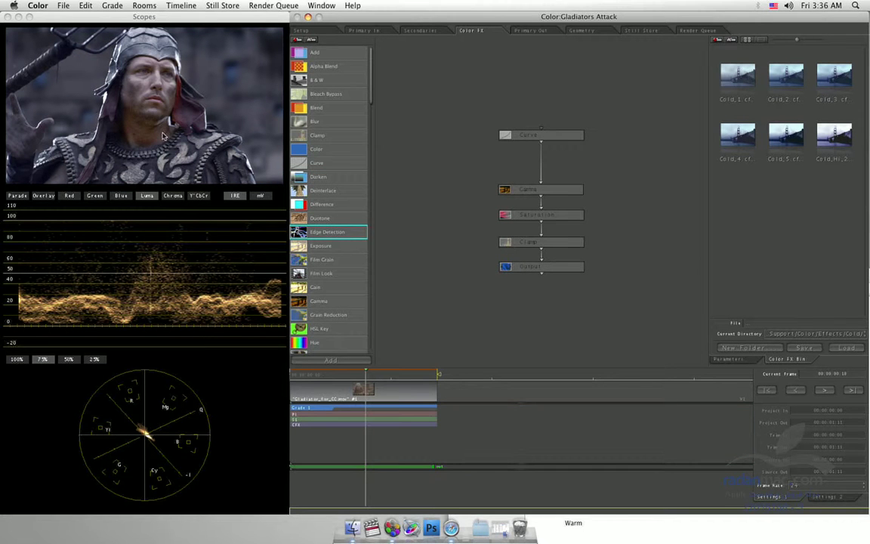
Spread the Cold look's Curve, Gamma, Saturation, Clamp and Output nodes into a looser staggered chain.
left_click_drag(528, 134, 504, 135)
left_click_drag(529, 189, 505, 212)
left_click_drag(527, 272, 532, 284)
mouse_move(522, 247)
left_mouse_down()
mouse_move(509, 259)
mouse_move(514, 250)
left_mouse_up()
left_click_drag(501, 188, 495, 184)
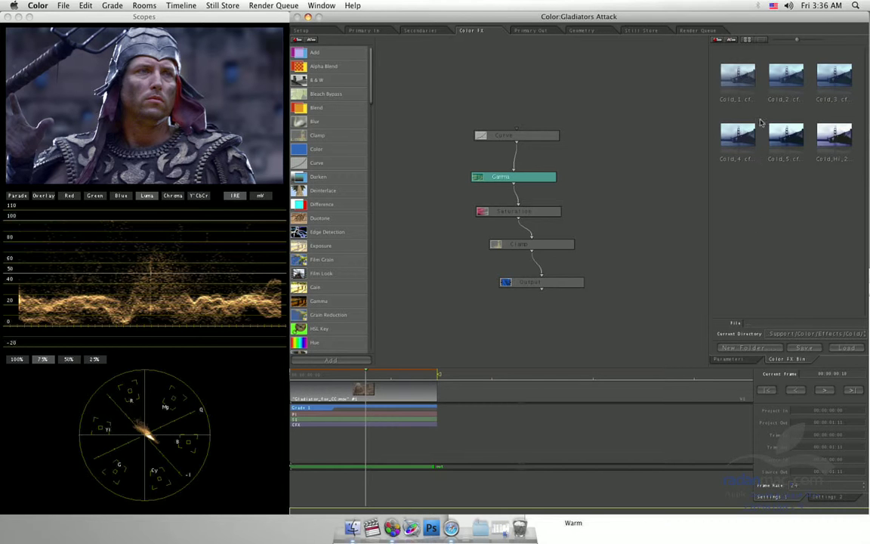
Reopen the Glows folder and apply its last Highlight Glow look to the Gladiator clip.
left_click(718, 41)
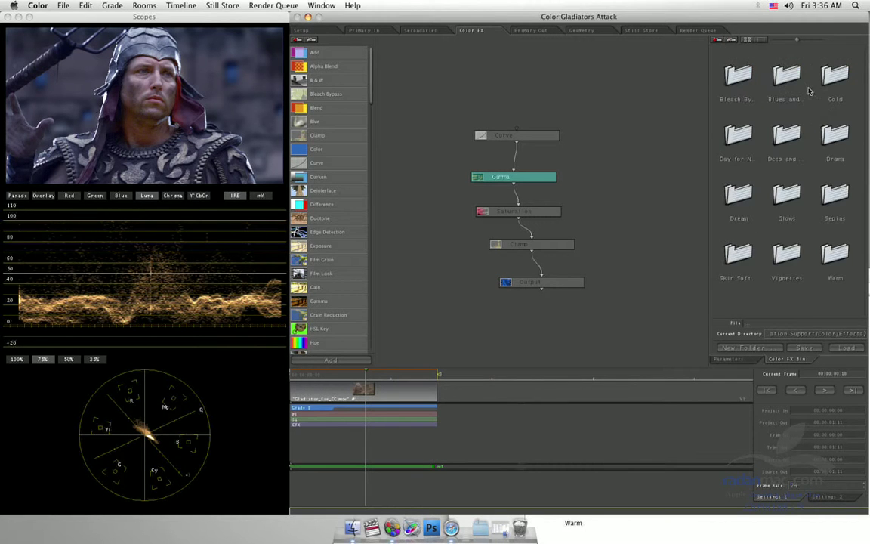
left_click(830, 140)
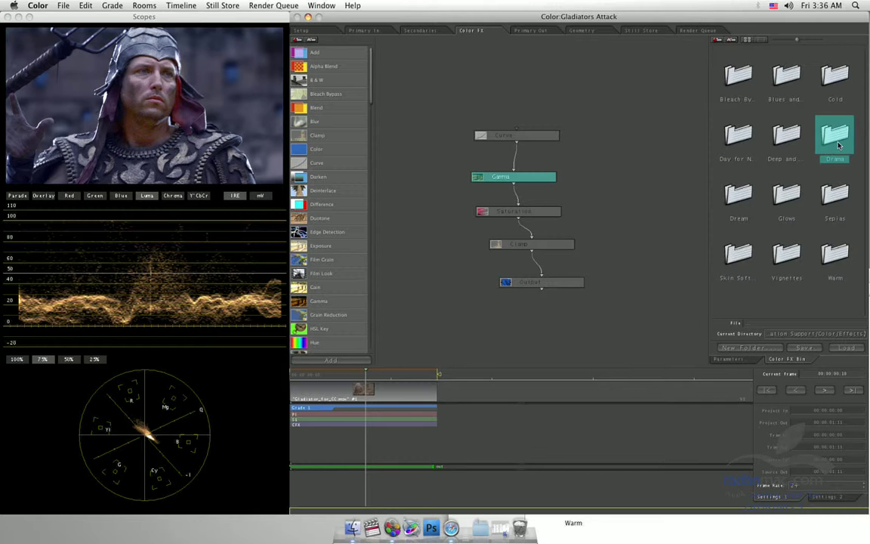
double_click(770, 195)
left_click(786, 76)
double_click(738, 198)
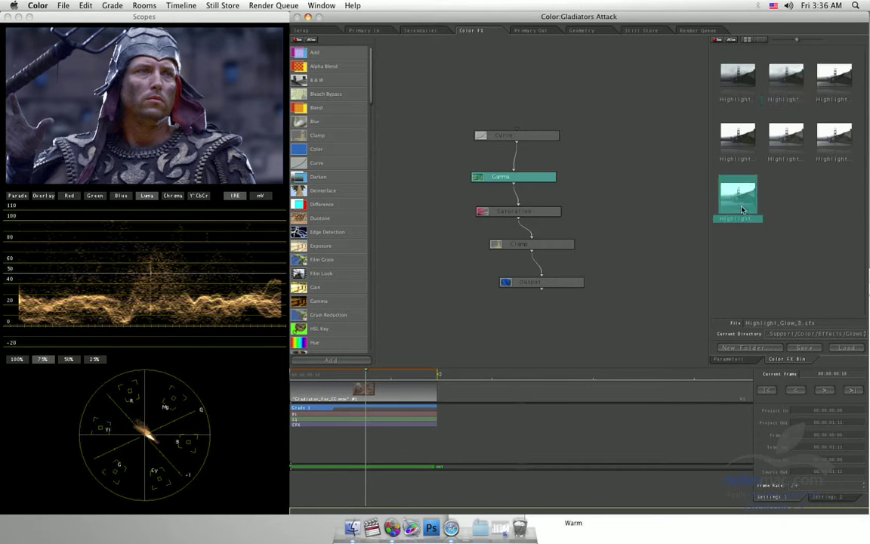
Preview the Blur and HSL Key nodes, space them apart, and open the HSL Key node's parameters.
double_click(551, 182)
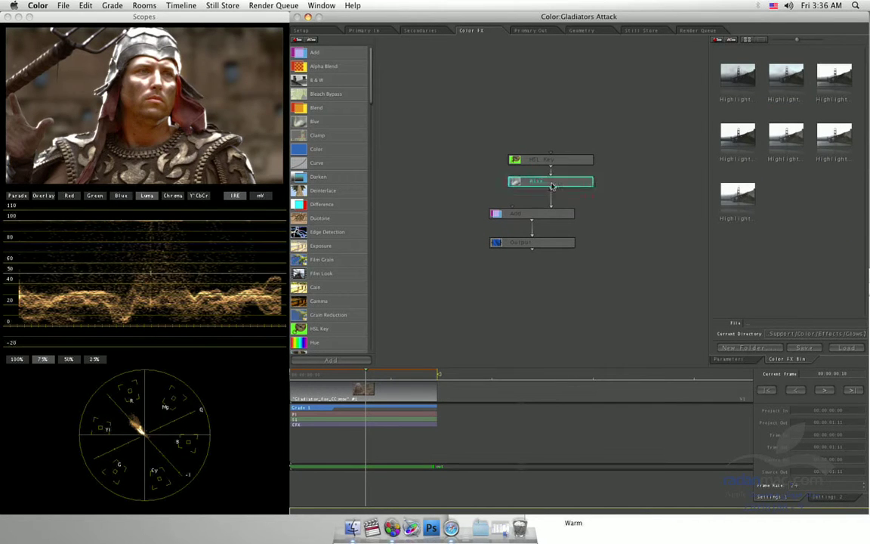
left_click_drag(551, 182, 536, 187)
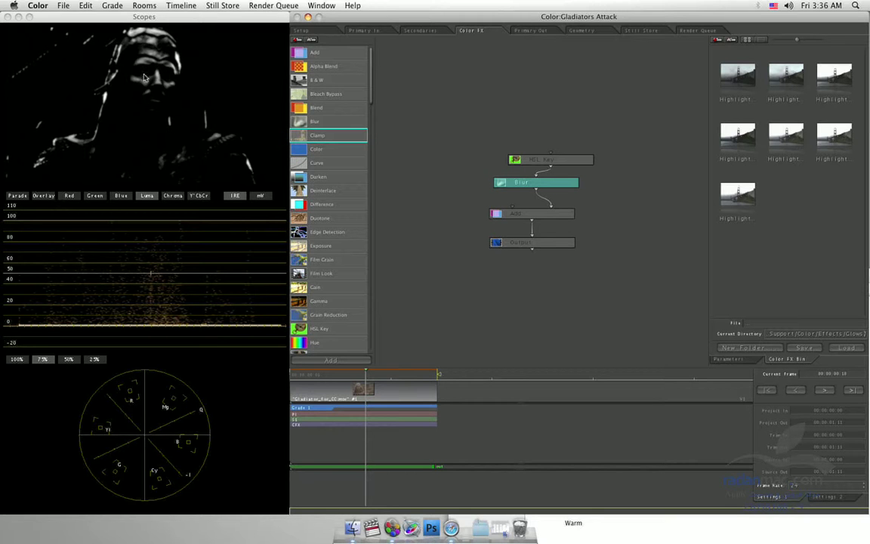
double_click(525, 161)
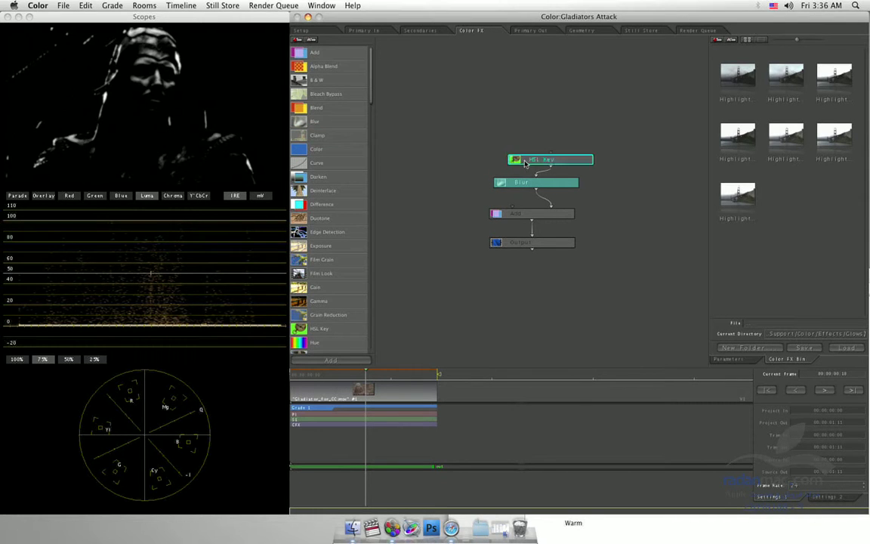
left_click_drag(525, 161, 521, 145)
double_click(526, 141)
left_click(731, 359)
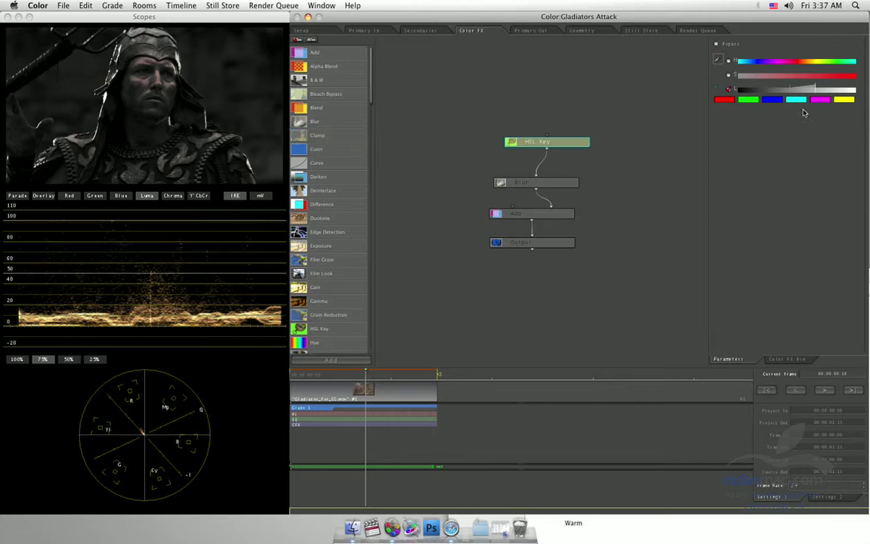
Sample the HSL key colour from the helmet, shift the hue range to orange, and adjust the saturation and luma ranges.
left_click(718, 59)
left_click(160, 55)
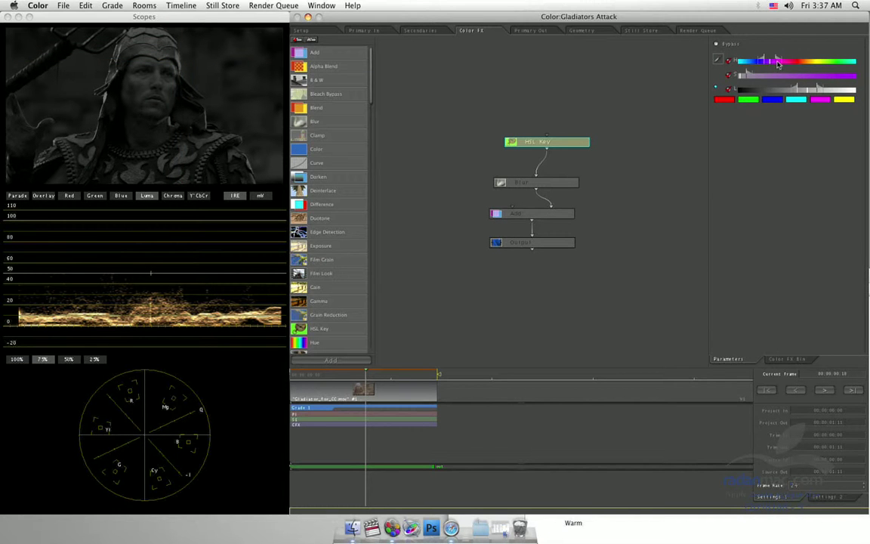
left_click_drag(777, 64, 812, 70)
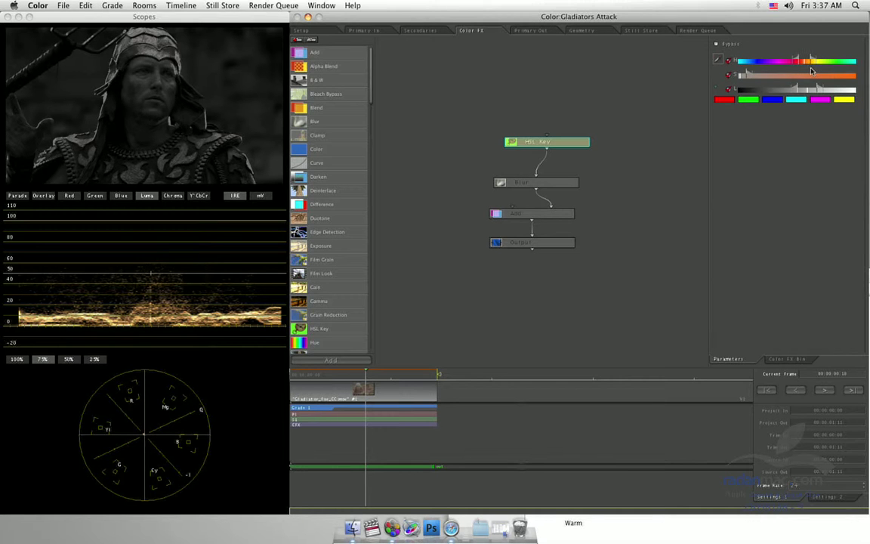
mouse_move(748, 78)
left_mouse_down()
mouse_move(759, 74)
mouse_move(748, 80)
left_mouse_up()
left_click_drag(815, 90, 808, 89)
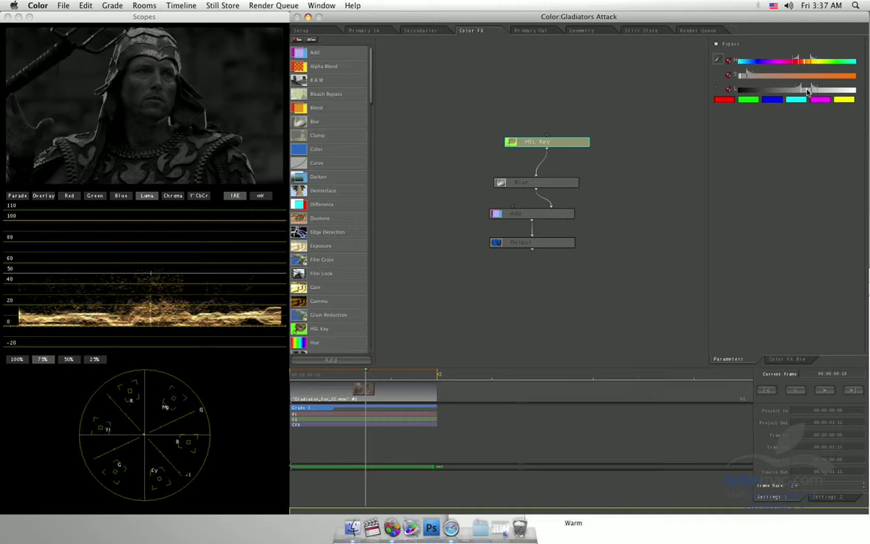
Preview the Output node to examine the full glow effect on the Gladiator clip.
left_click(529, 232)
left_click(529, 243)
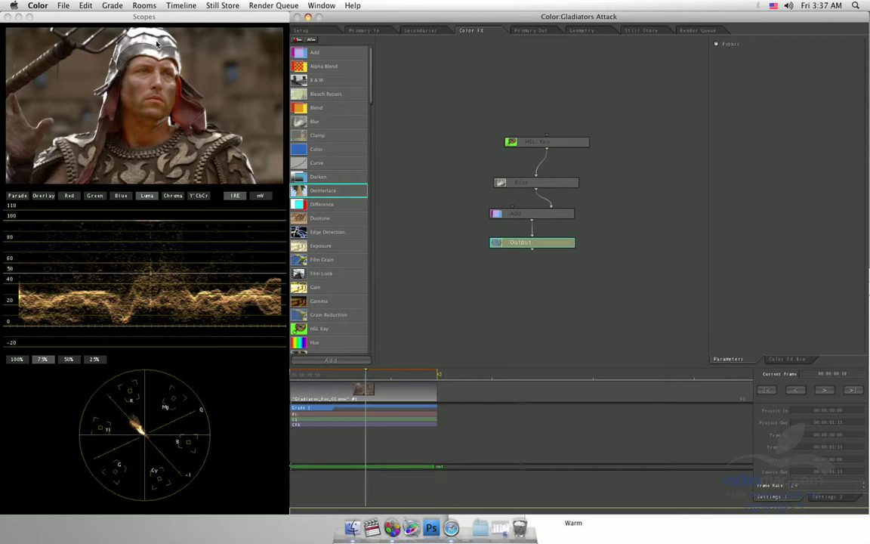
key("Down")
key("Down")
key("Down")
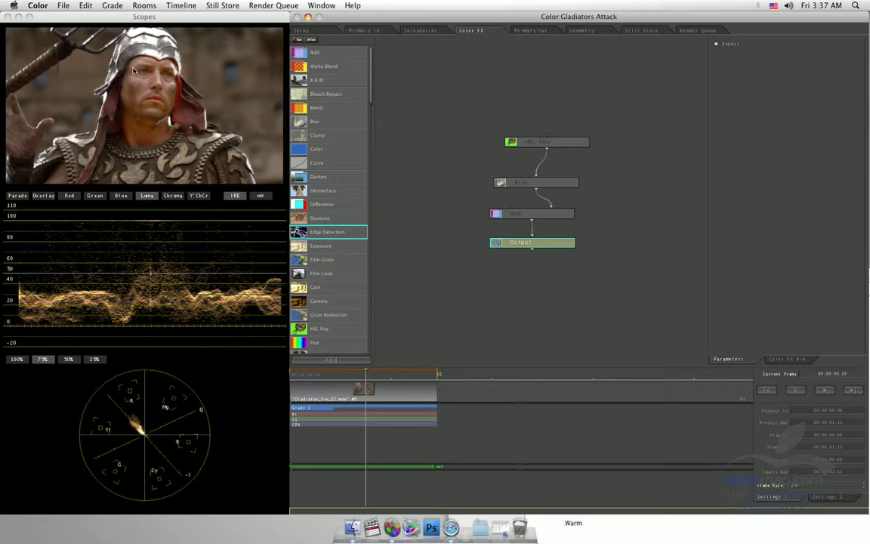
Reposition the Add and Output nodes below Blur, and compare the clip with grading disabled and enabled.
mouse_move(538, 240)
left_mouse_down()
mouse_move(553, 249)
mouse_move(543, 222)
left_mouse_up()
left_click(543, 219)
left_click(445, 212)
left_click(333, 163)
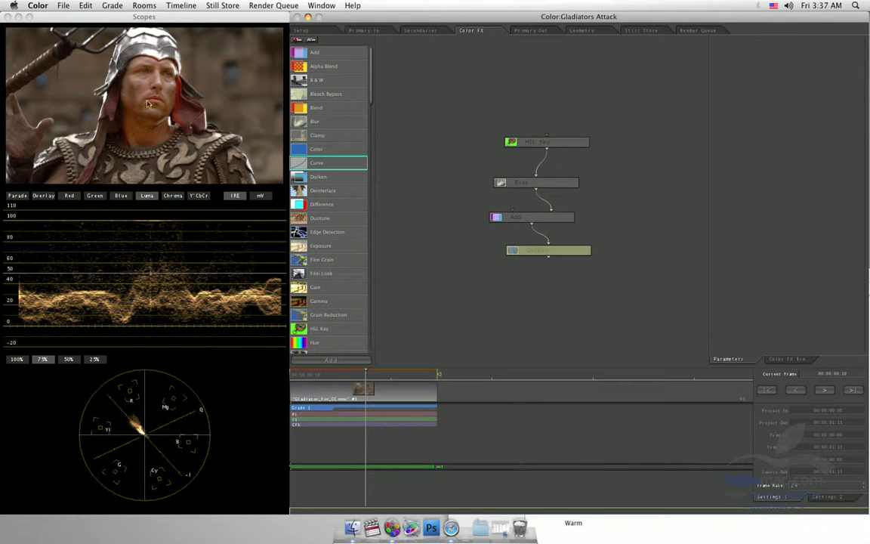
left_click(370, 191)
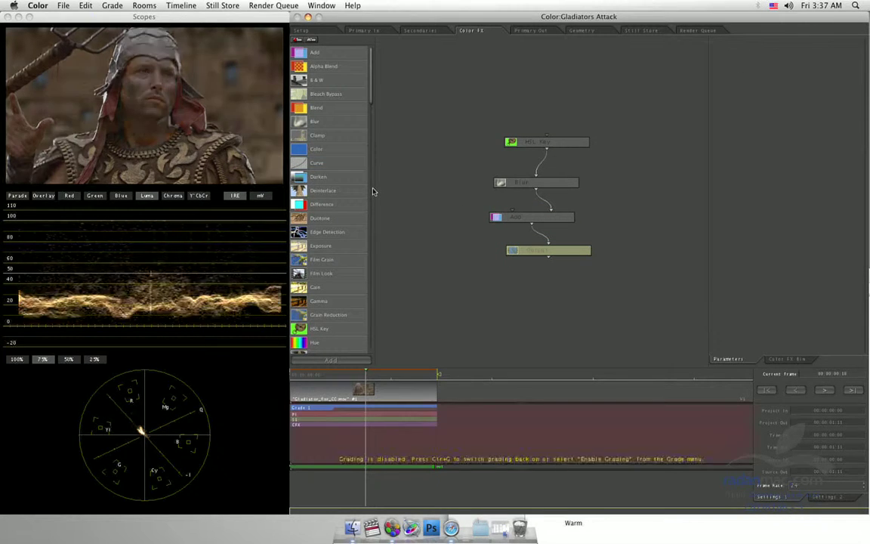
left_click(332, 176)
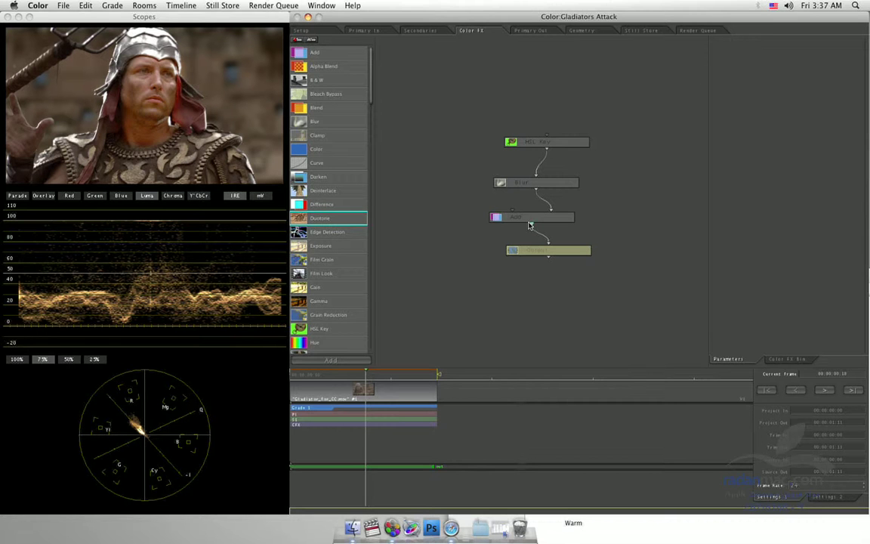
mouse_move(530, 220)
left_mouse_down()
mouse_move(530, 256)
mouse_move(531, 215)
mouse_move(524, 220)
left_mouse_up()
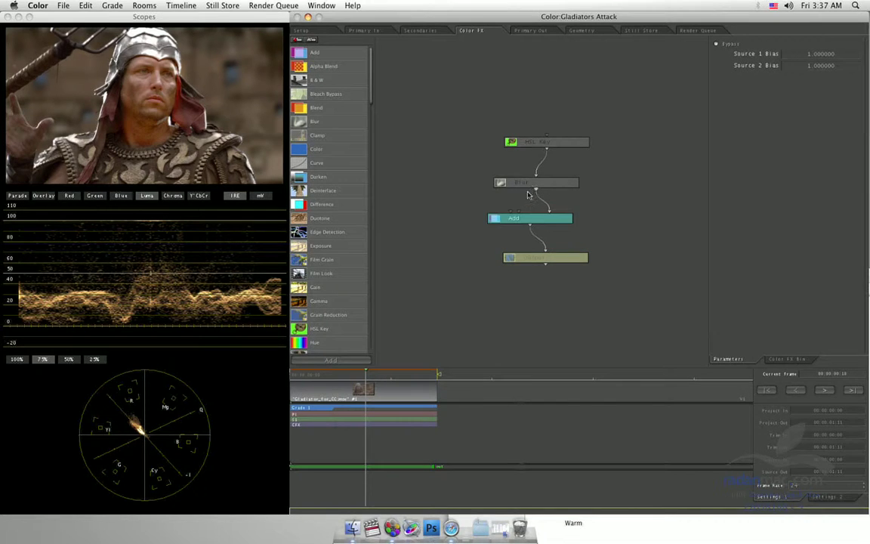